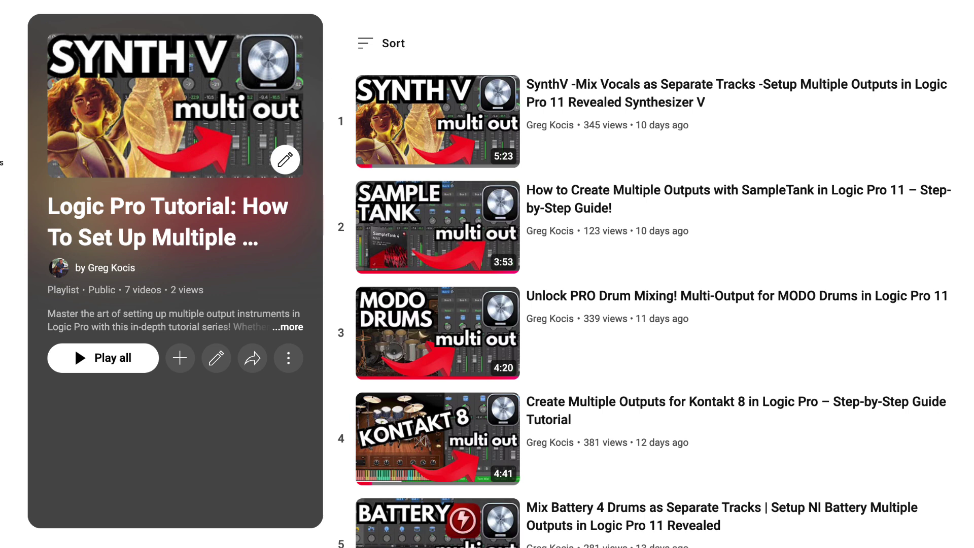
Step: Load SSDSampler5 as a Multi-Output (16xStereo) instrument on the Inst 1 channel
scroll(913, 213, "down", 1)
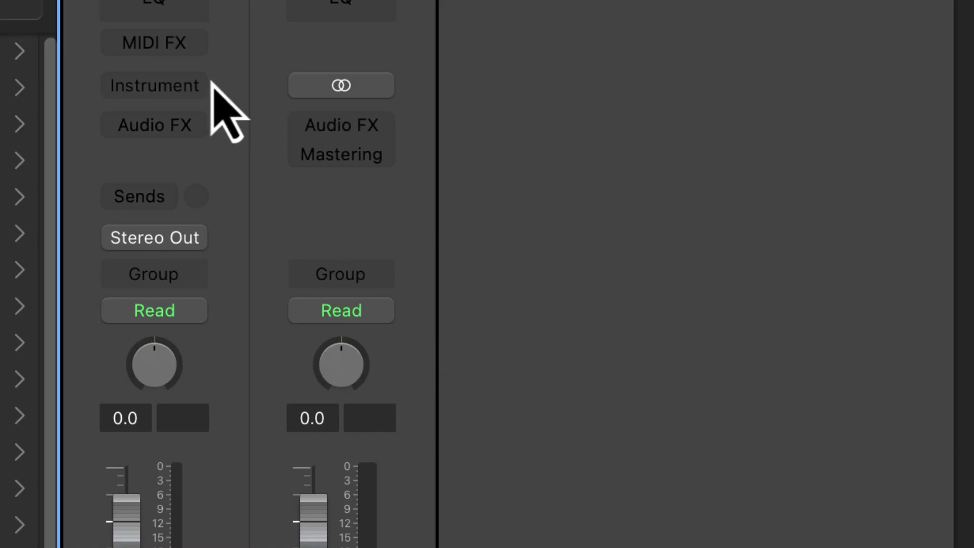
left_click(195, 85)
mouse_move(215, 201)
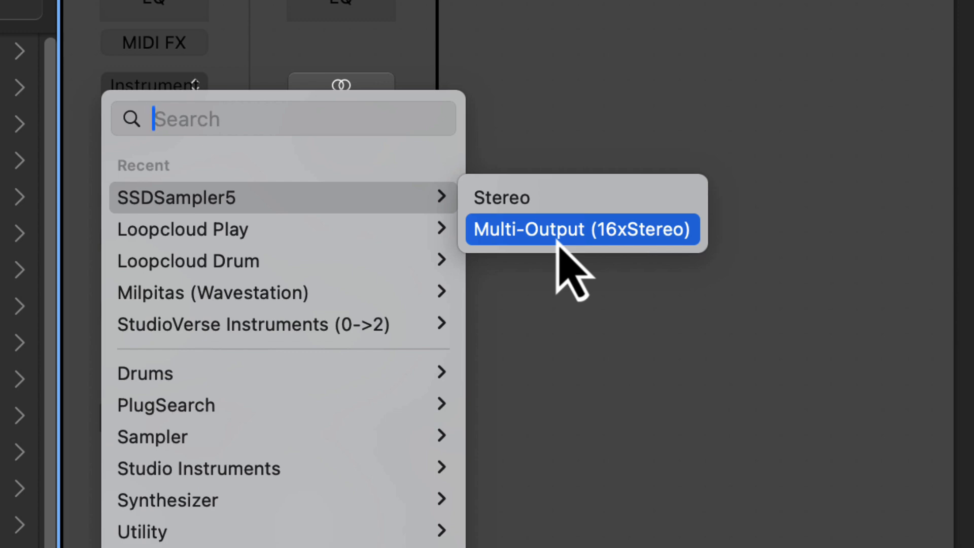
left_click(558, 243)
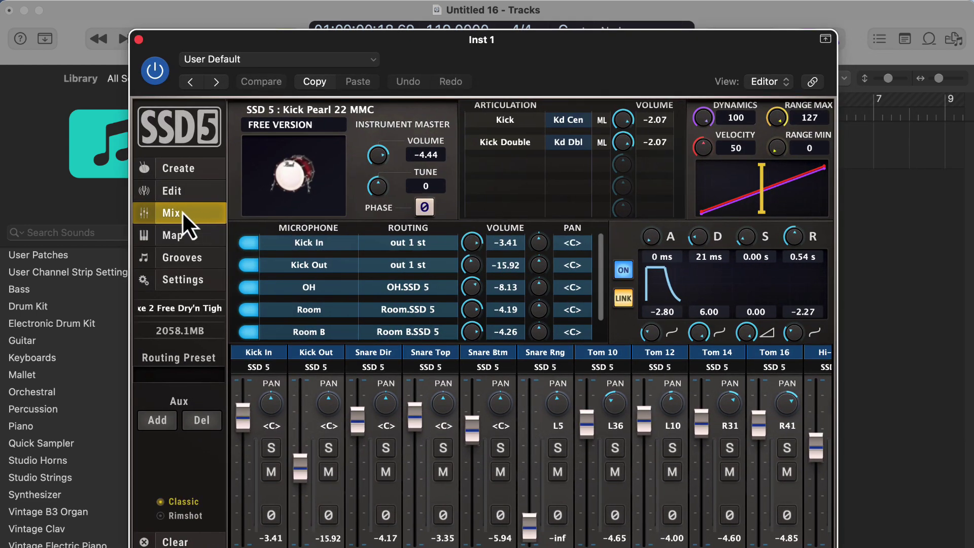
Step: Look through the sampler's Create, Edit and Mix pages, then close the SSD5 window
left_click(188, 169)
left_click(205, 194)
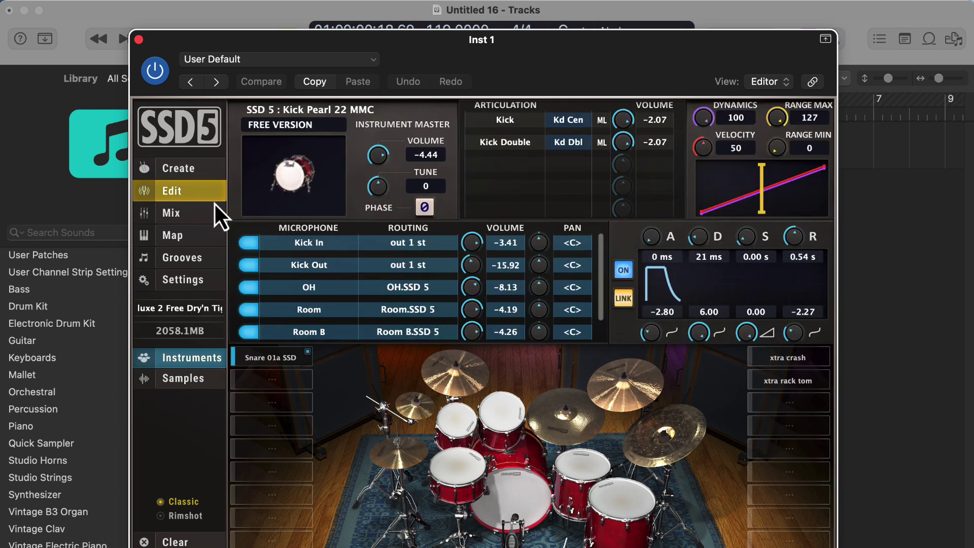
left_click(194, 214)
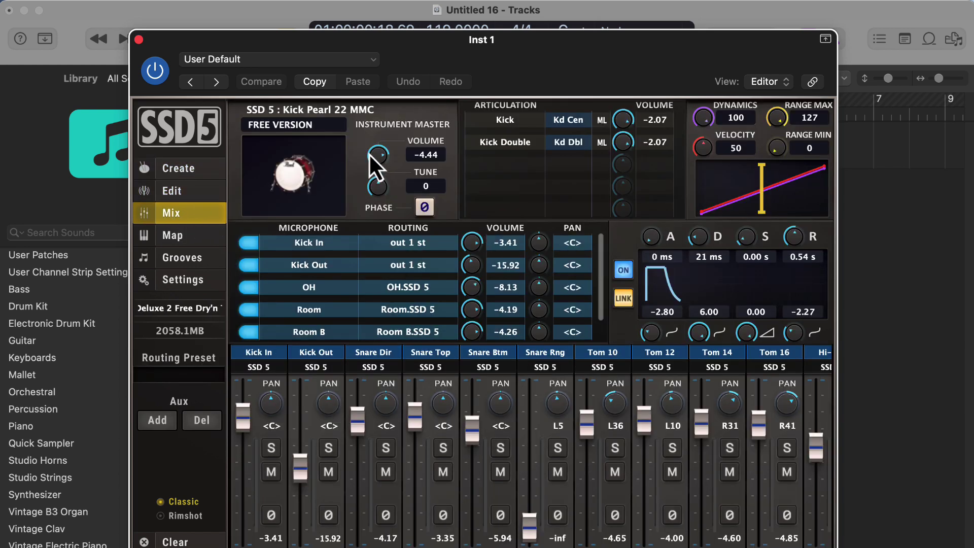
key("super+w")
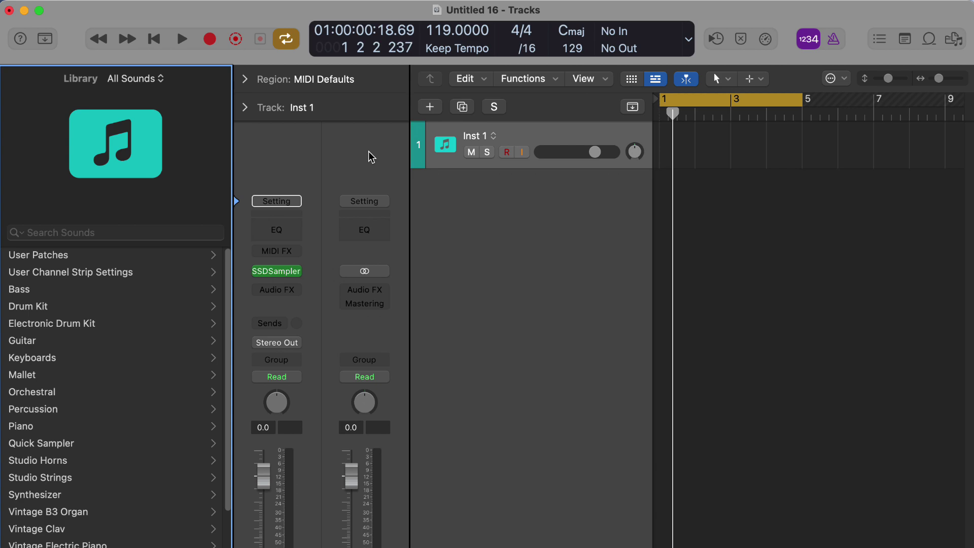
Step: In the Mixer, add aux channels for all SSDSampler5 extra outputs and select every strip
key("x")
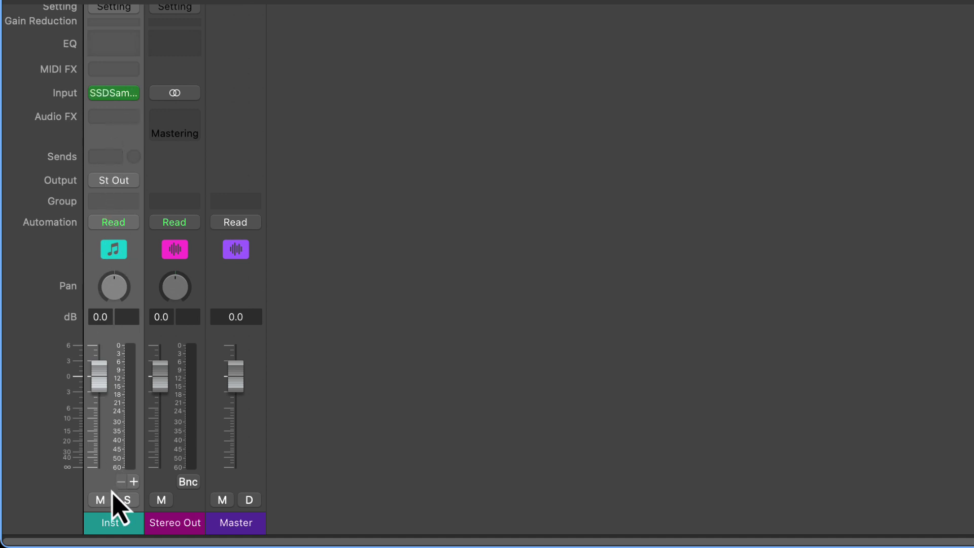
left_click(134, 482)
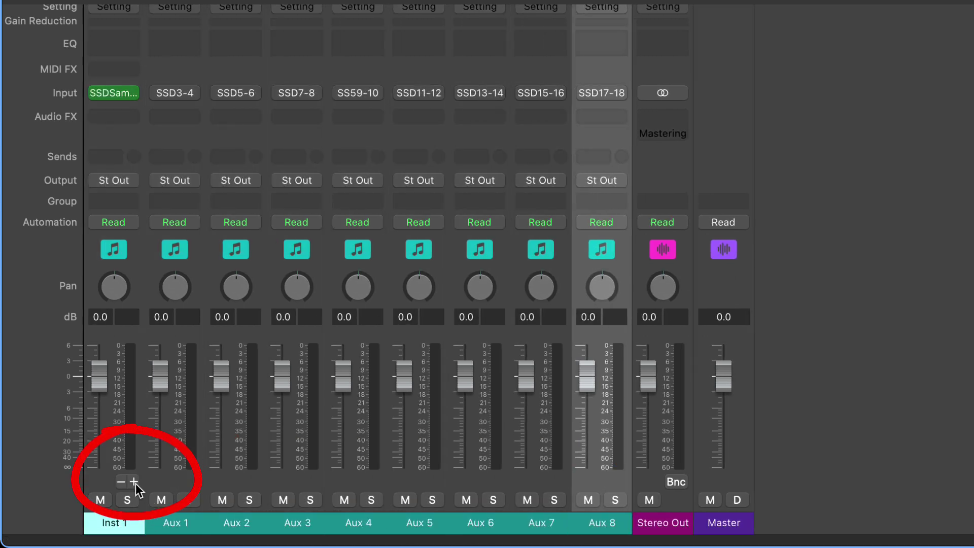
left_click(134, 481)
left_click(134, 482)
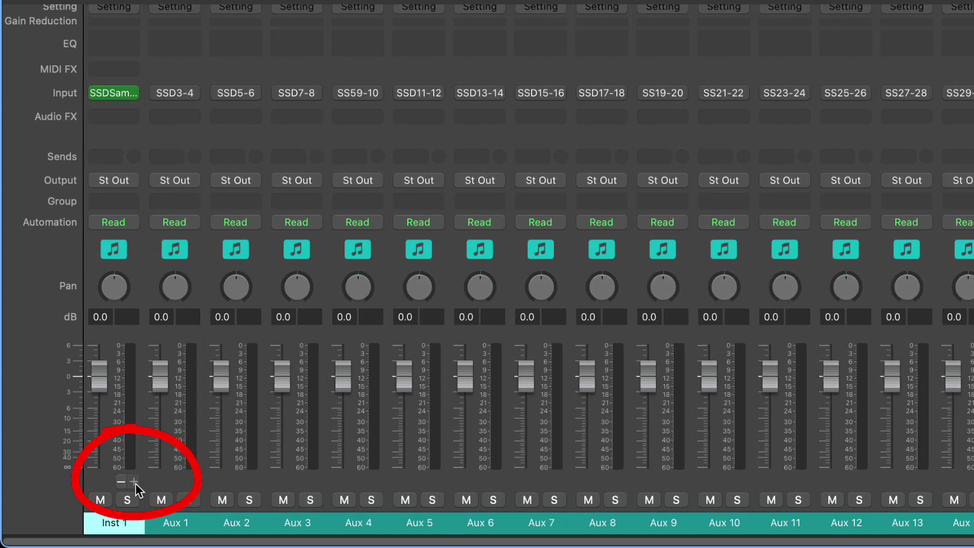
left_click(104, 482)
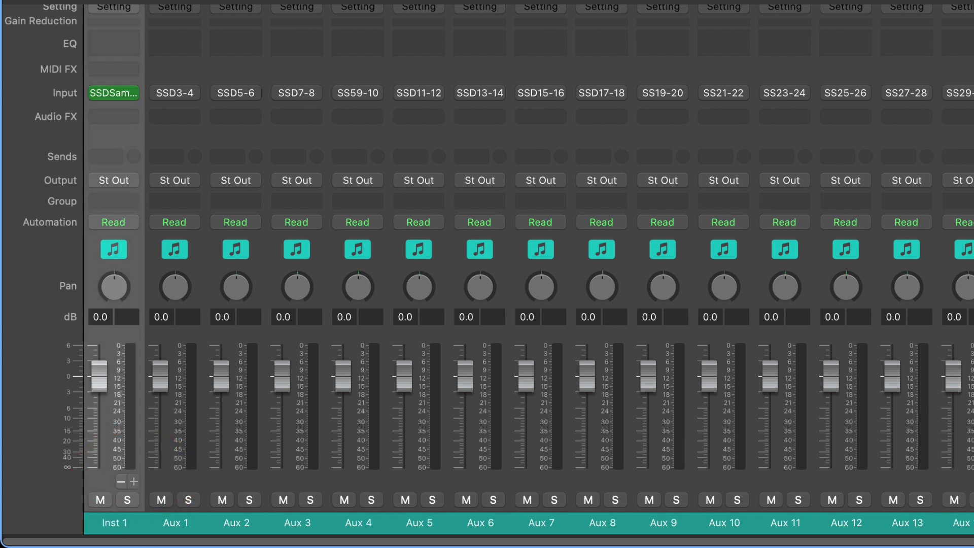
key("super+a")
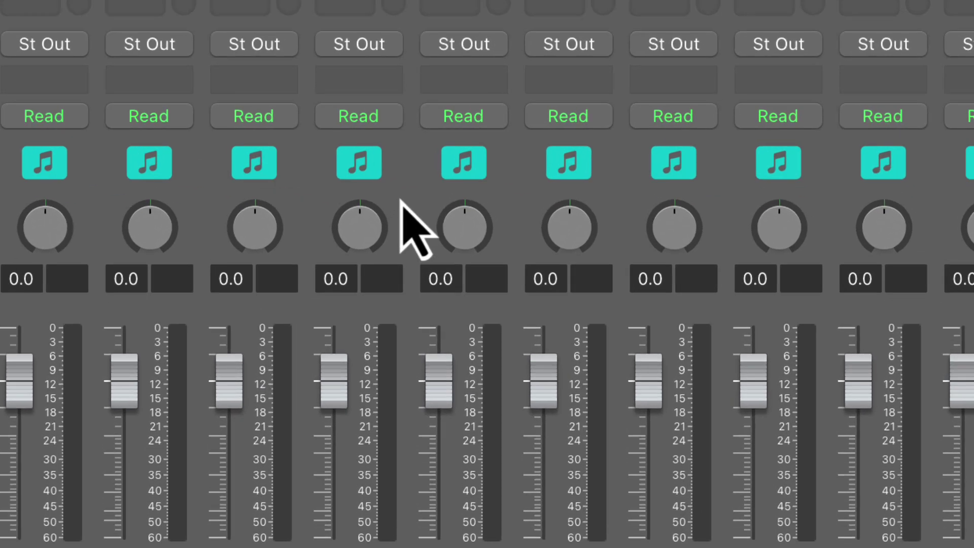
Step: Create tracks for all the selected aux channels using Create Track
right_click(628, 264)
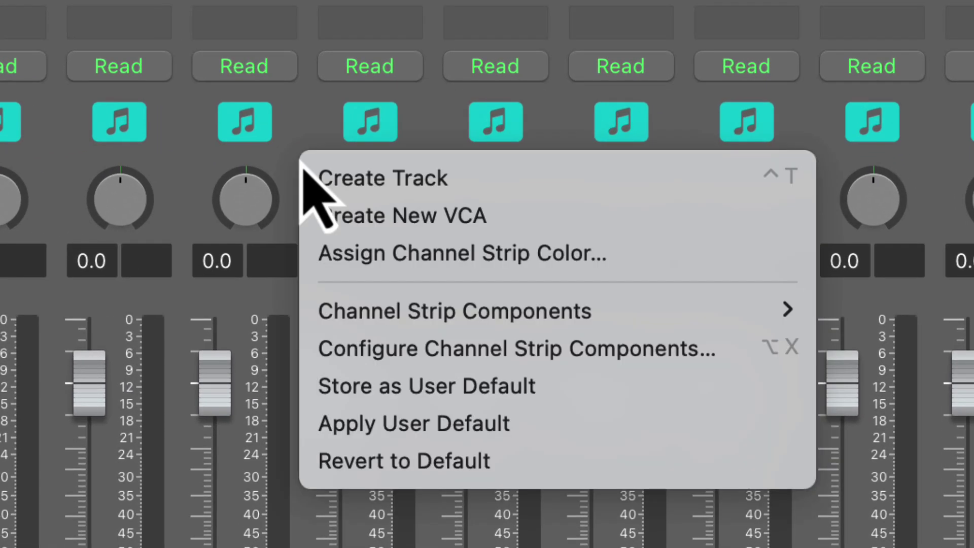
left_click(444, 182)
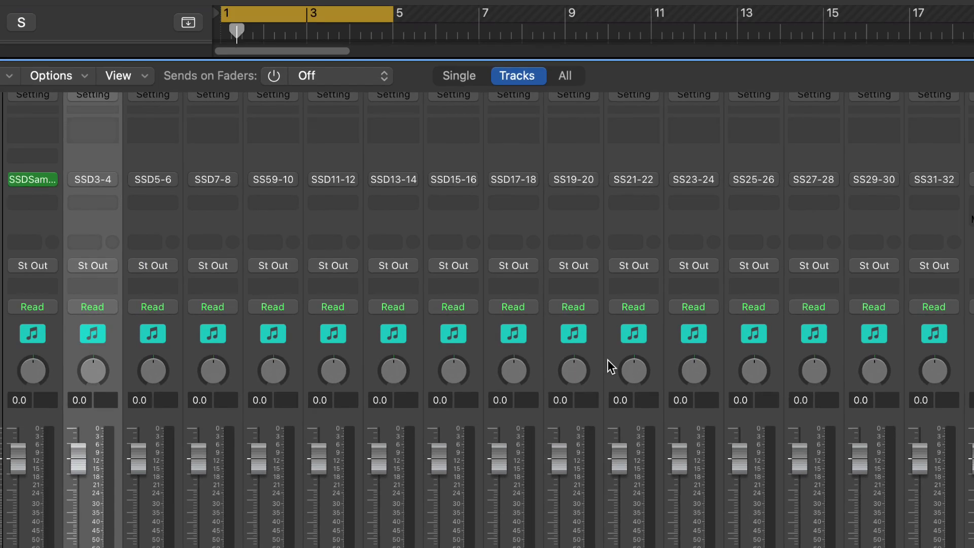
Step: Close the Mixer and show the Library and Inspector panels
key("x")
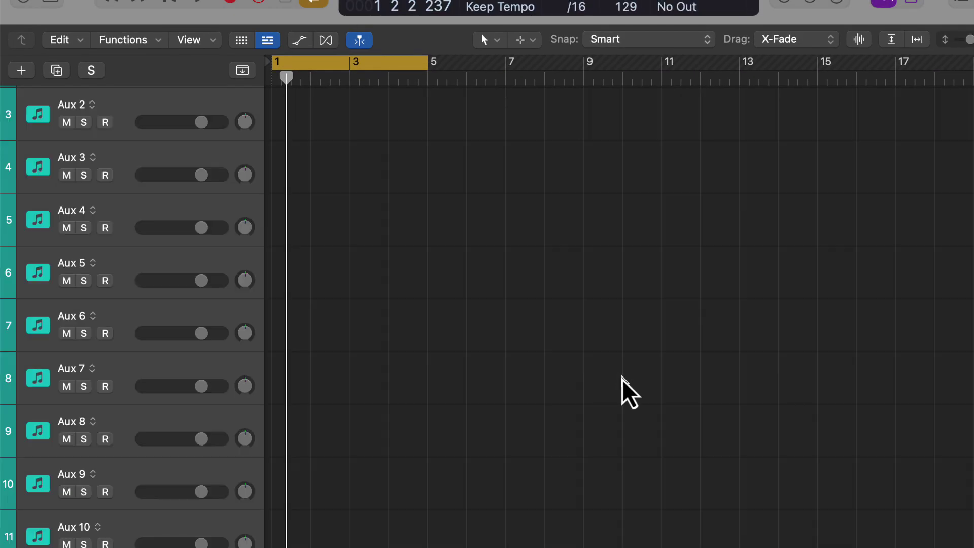
key("i")
key("y")
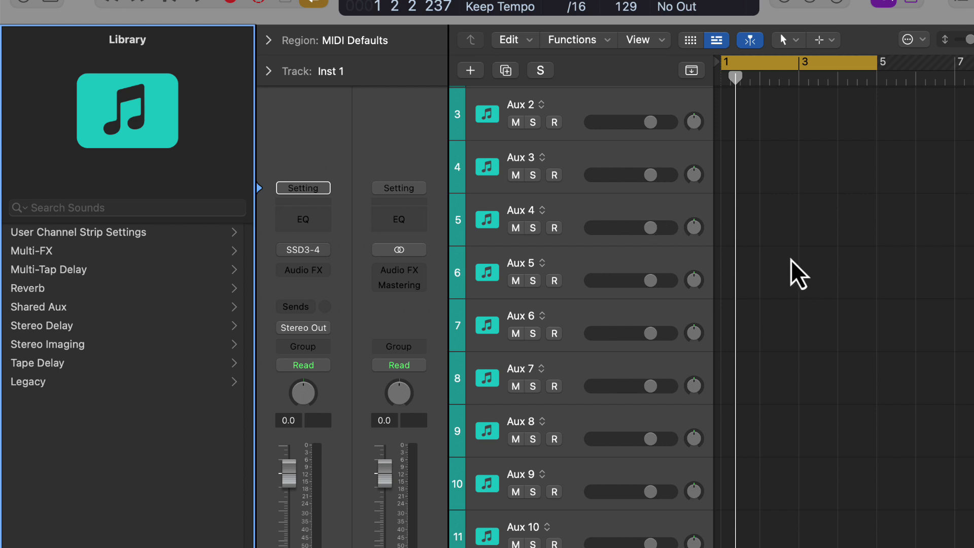
Step: Select the track range from Inst 1 down through Aux 15
scroll(613, 136, "up", 2)
left_click(642, 124)
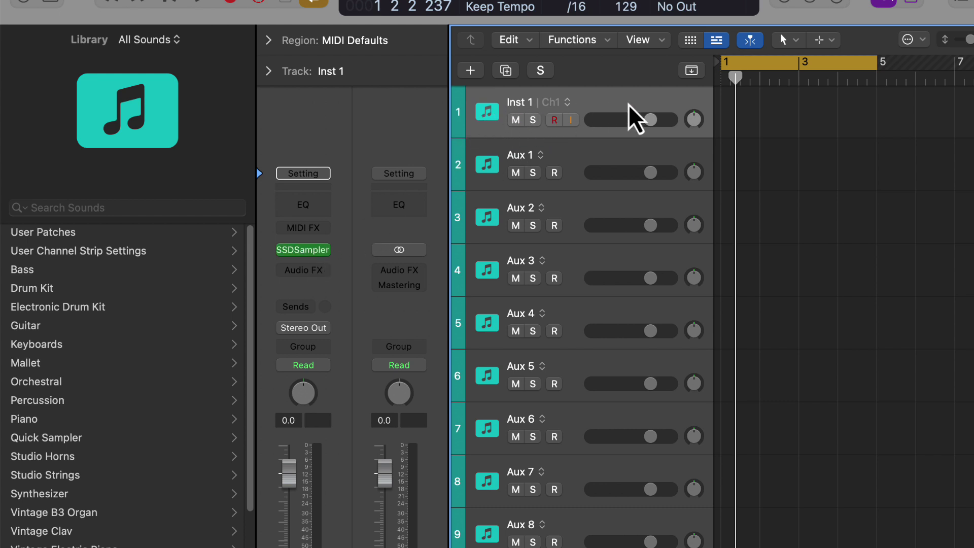
scroll(648, 306, "down", 8)
left_click(615, 500, "shift")
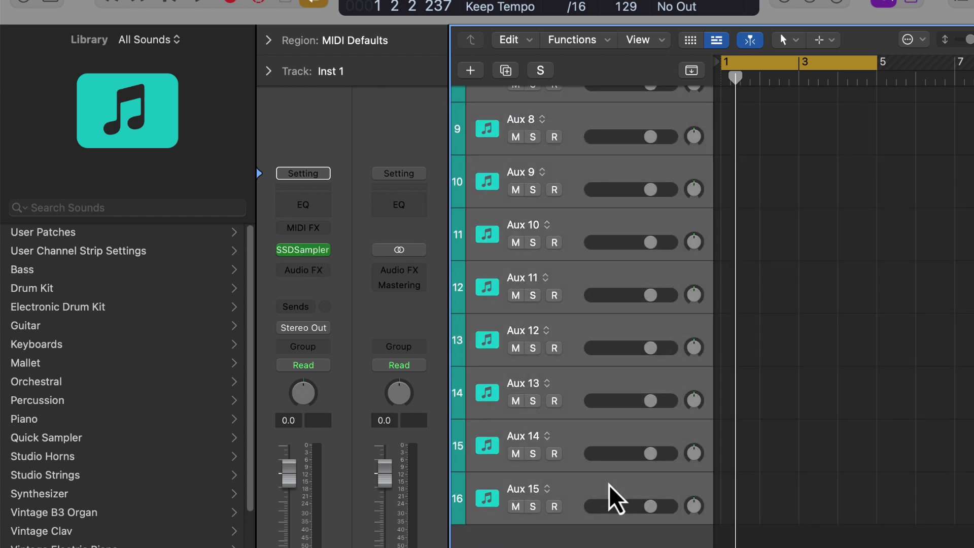
scroll(609, 485, "up", 8)
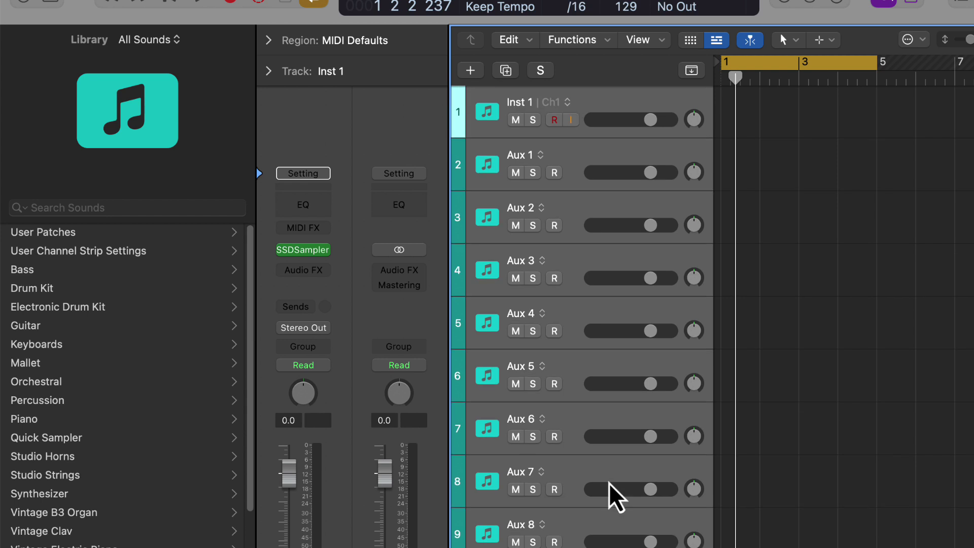
Step: Pack the selected tracks into a summing stack and name it 'SSDrums'
key("super+shift+d")
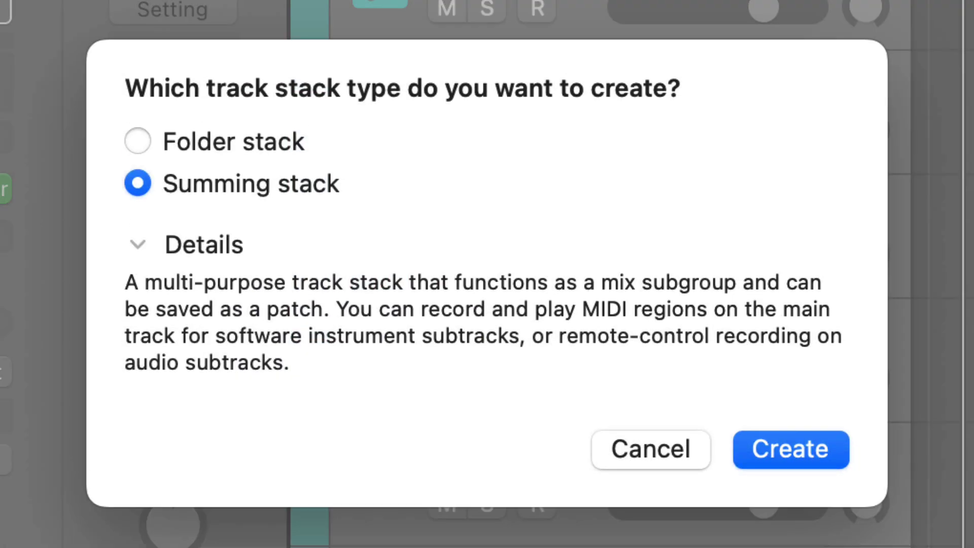
left_click(835, 447)
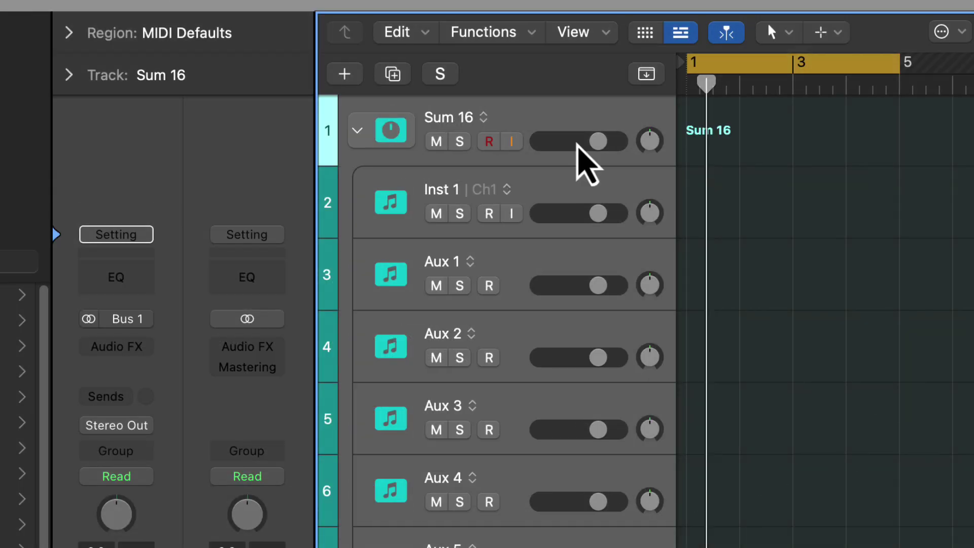
double_click(447, 118)
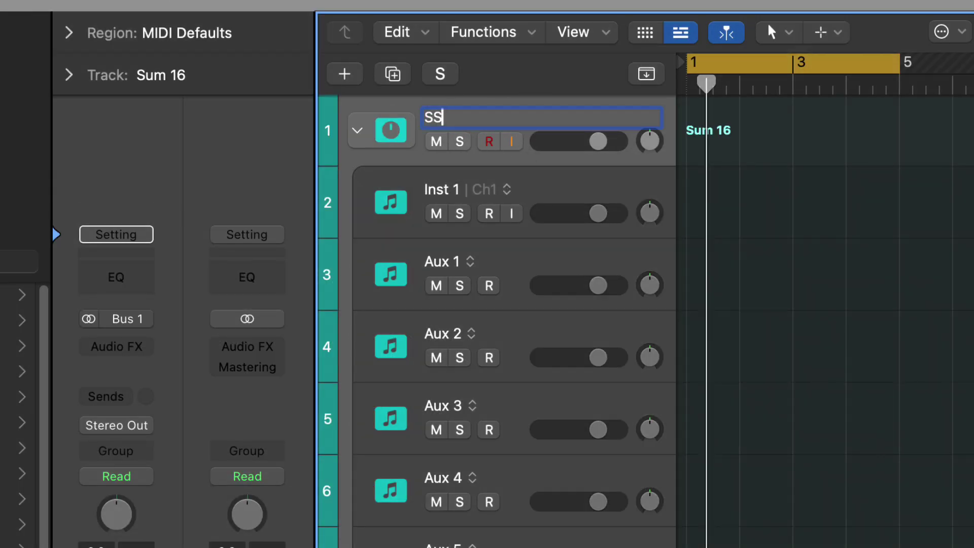
type("SSDrums")
key("Return")
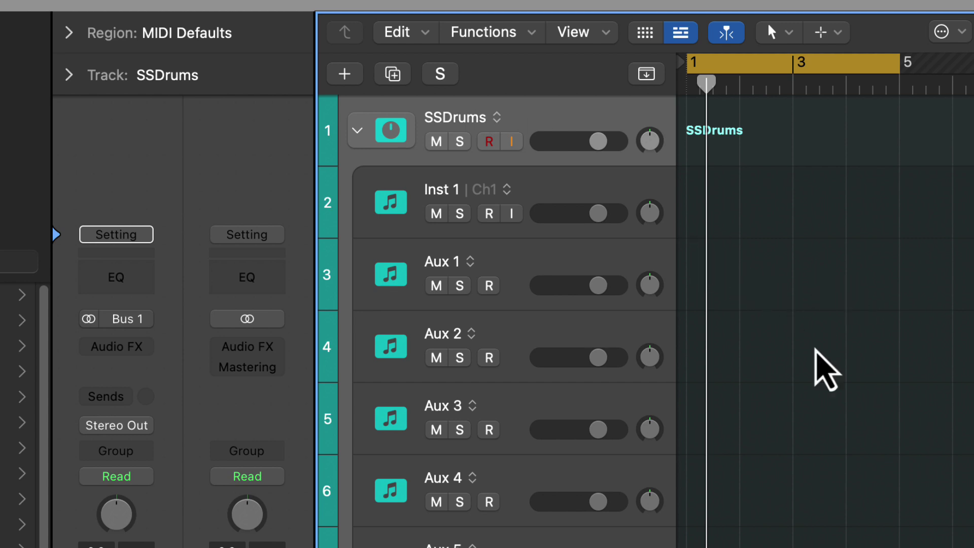
Step: In SSD5's mixer, route Kick Out, Snare Dir, Snare Top, Snare Btm to outs 2–5 st
left_click(566, 192)
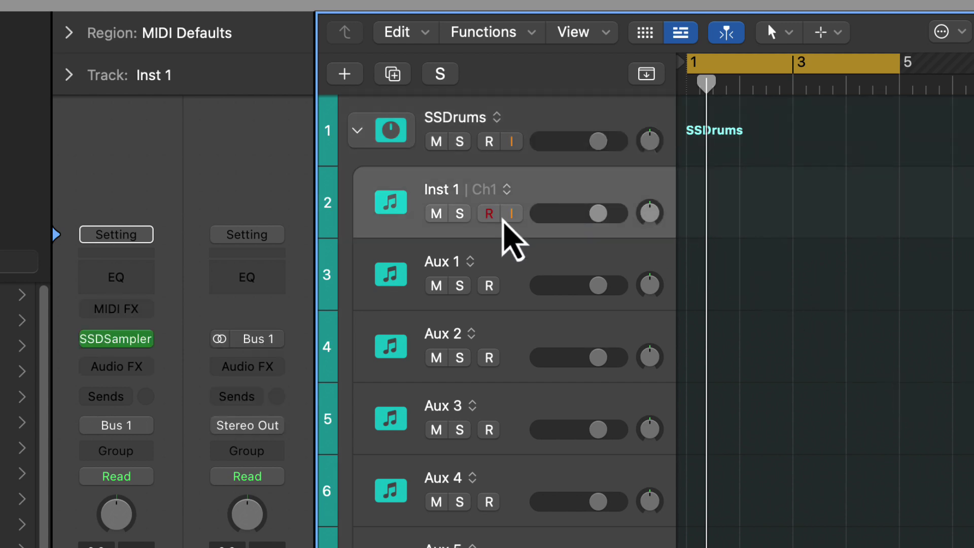
left_click(118, 339)
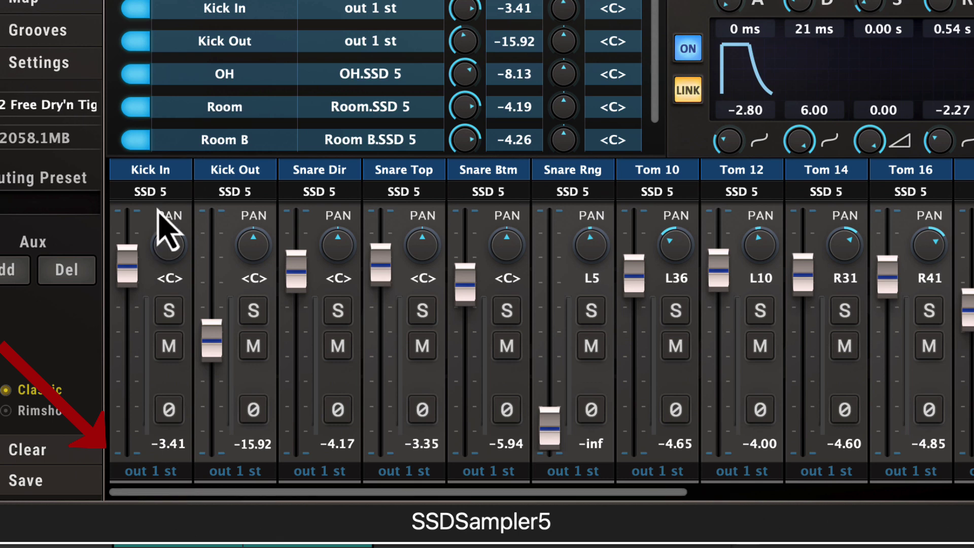
left_click(253, 473)
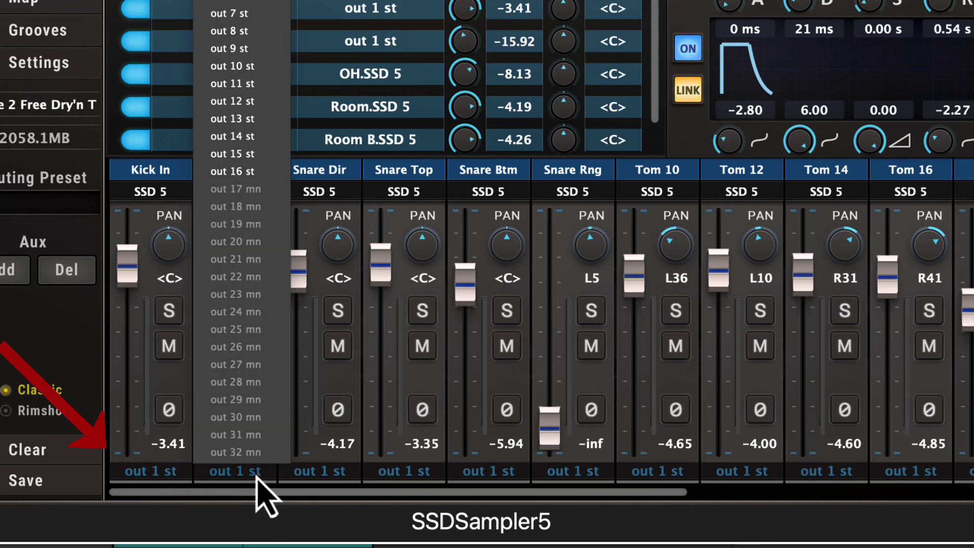
left_click(254, 7)
left_click(335, 472)
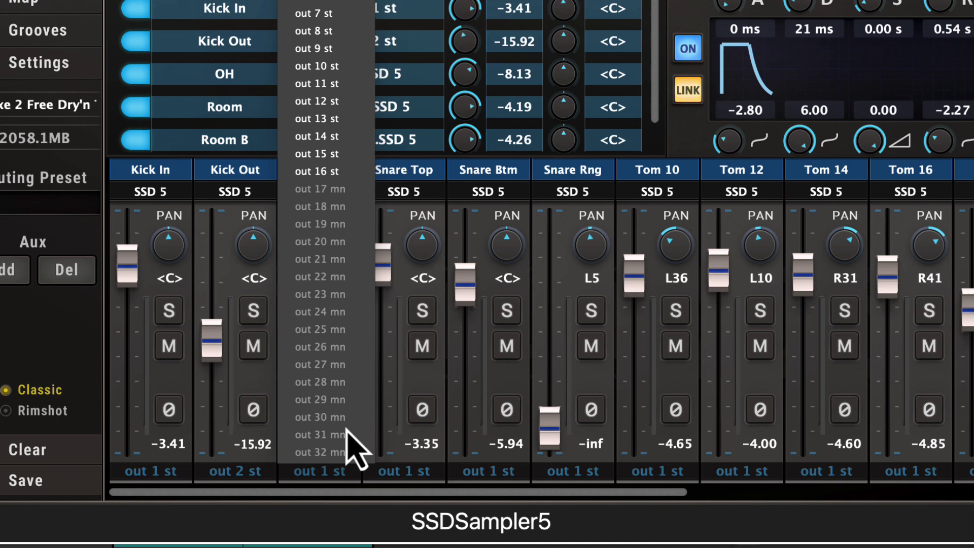
left_click(319, 8)
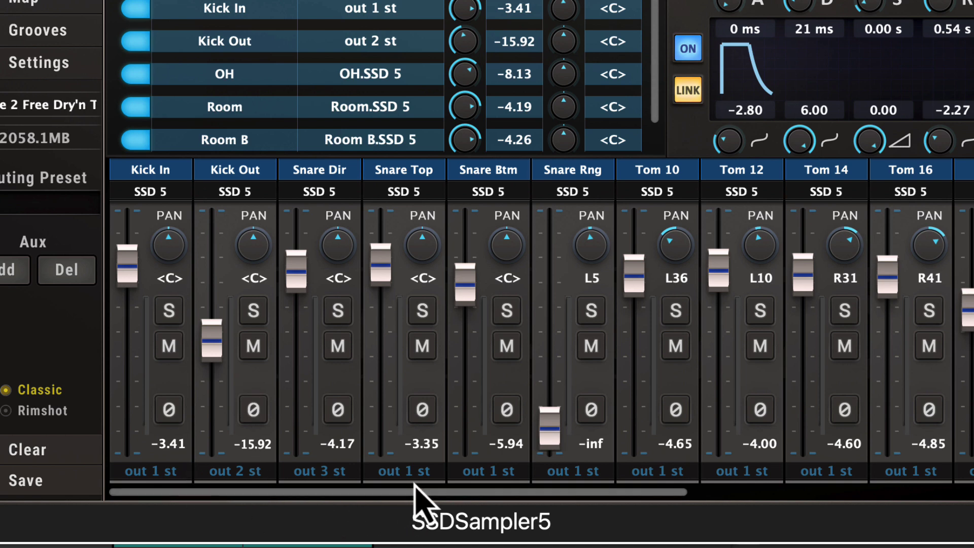
left_click(424, 472)
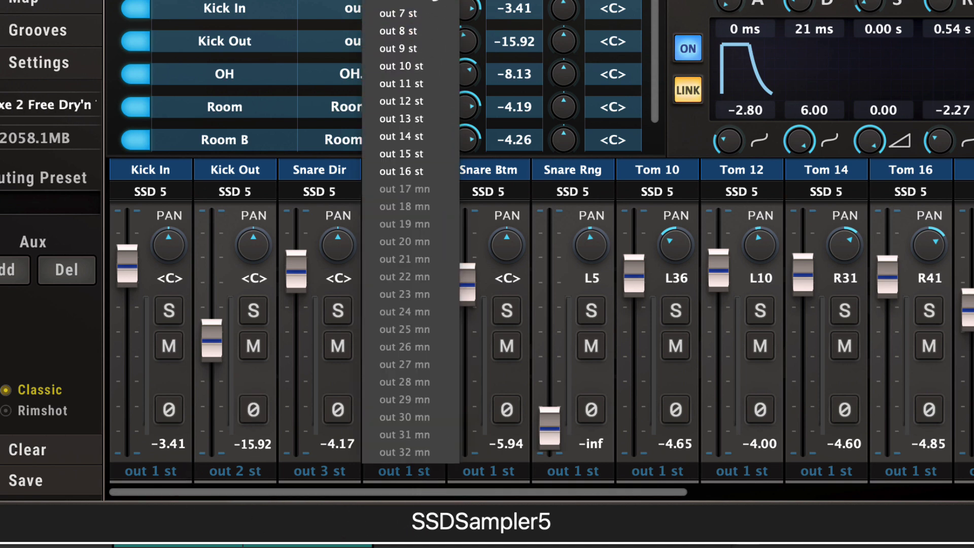
left_click(405, 1)
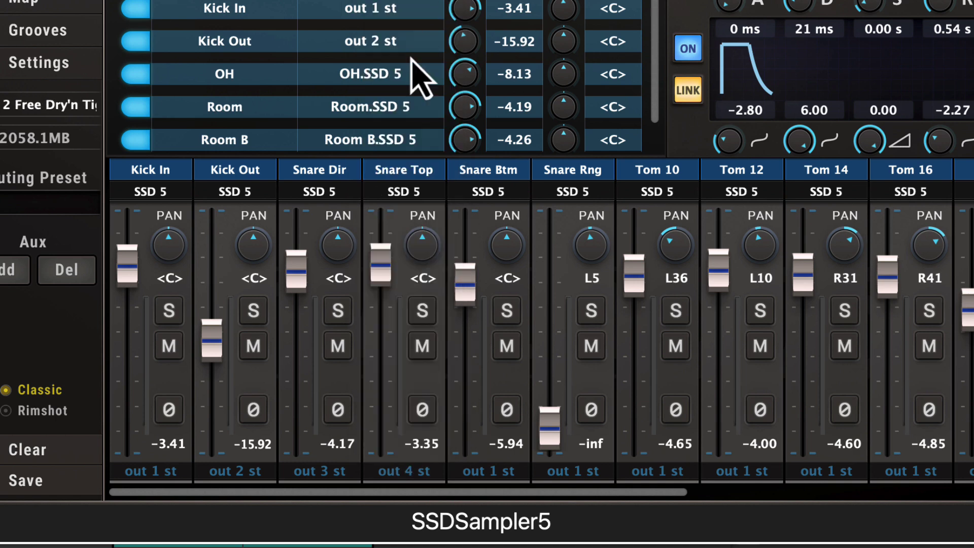
left_click(522, 469)
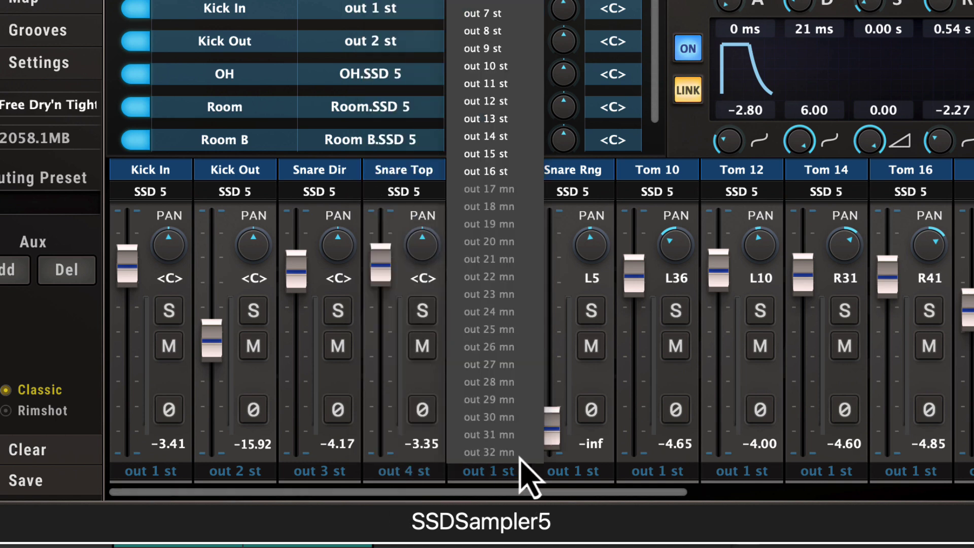
left_click(512, 2)
Step: Give the remaining drum channels their own stereo outputs, ending with Room B on out 15 st
left_click(826, 471)
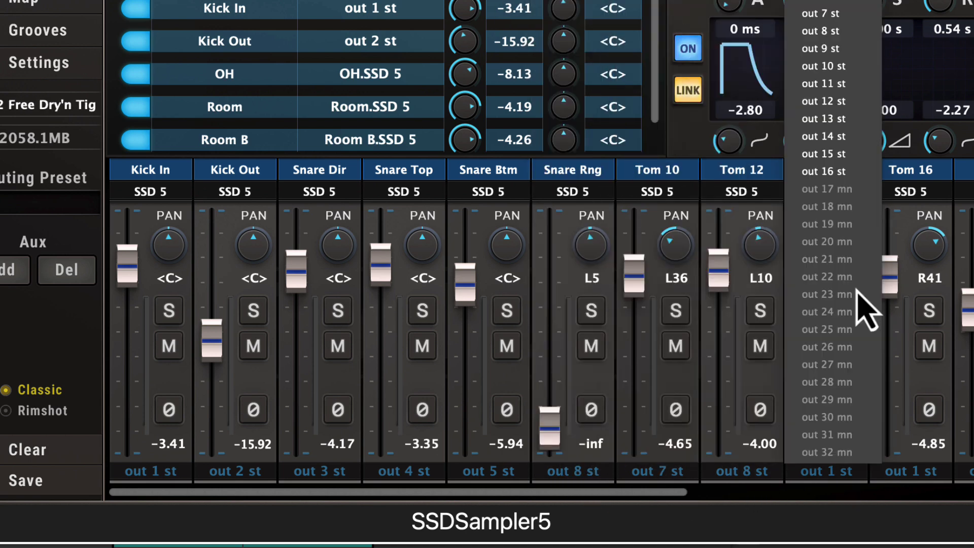
left_click(838, 2)
scroll(815, 491, "right", 10)
left_click(850, 471)
left_click(857, 2)
left_click(952, 468)
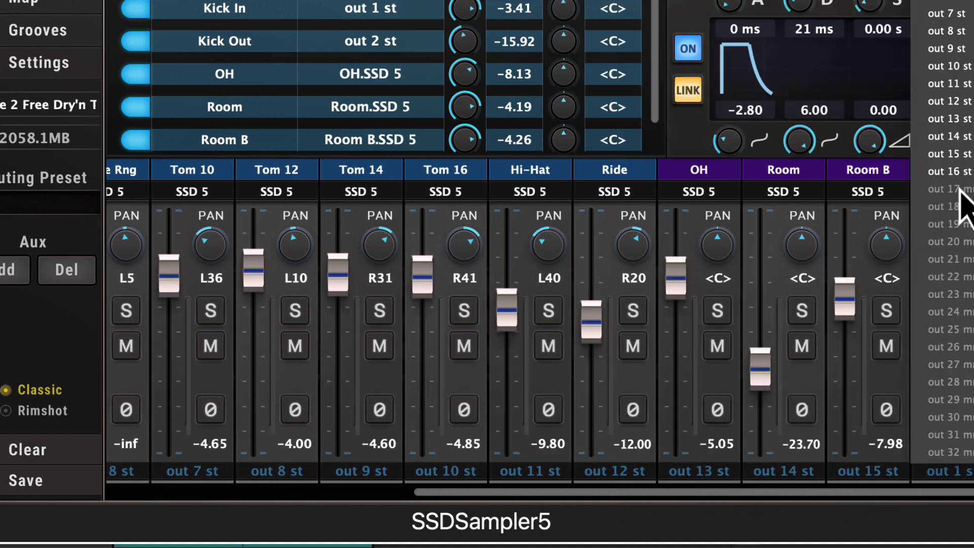
left_click(963, 206)
scroll(767, 348, "right", 3)
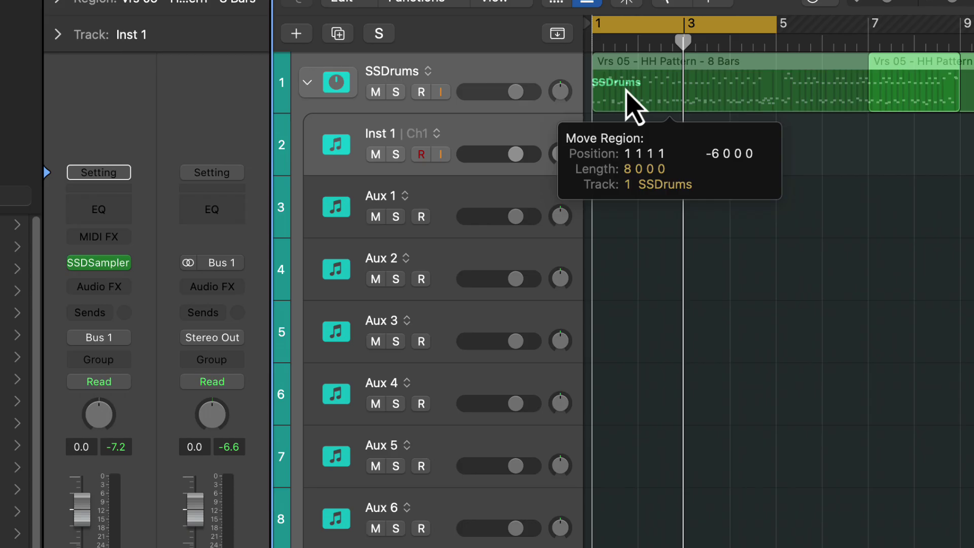
Step: Move the groove region to bar 1, set a bar 1–9 cycle, and start playback
left_click_drag(629, 101, 629, 101)
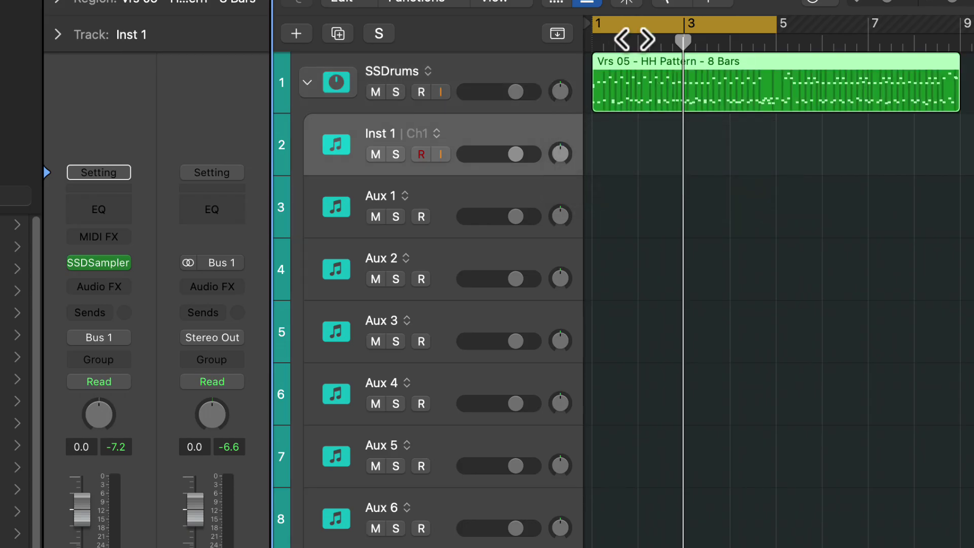
left_click(631, 26)
left_click_drag(597, 25, 957, 87)
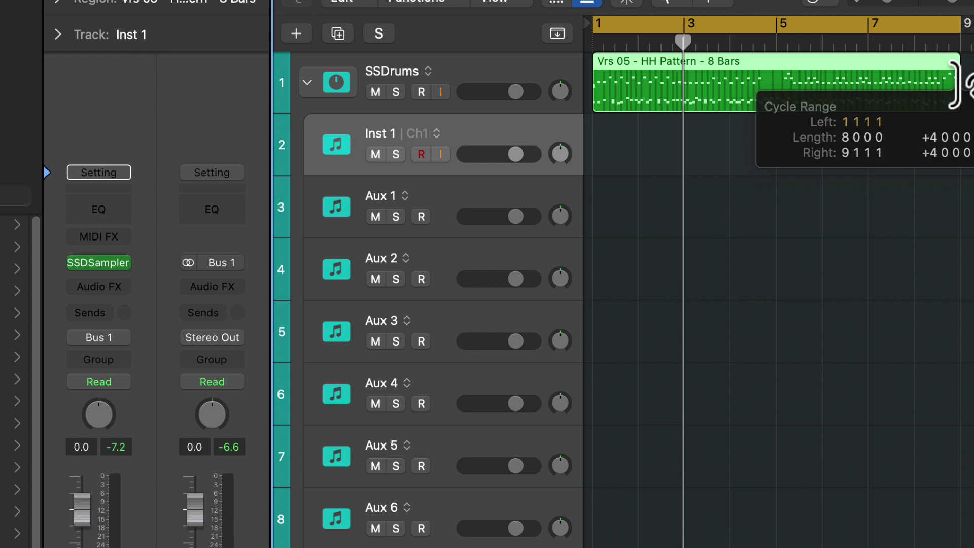
key("space")
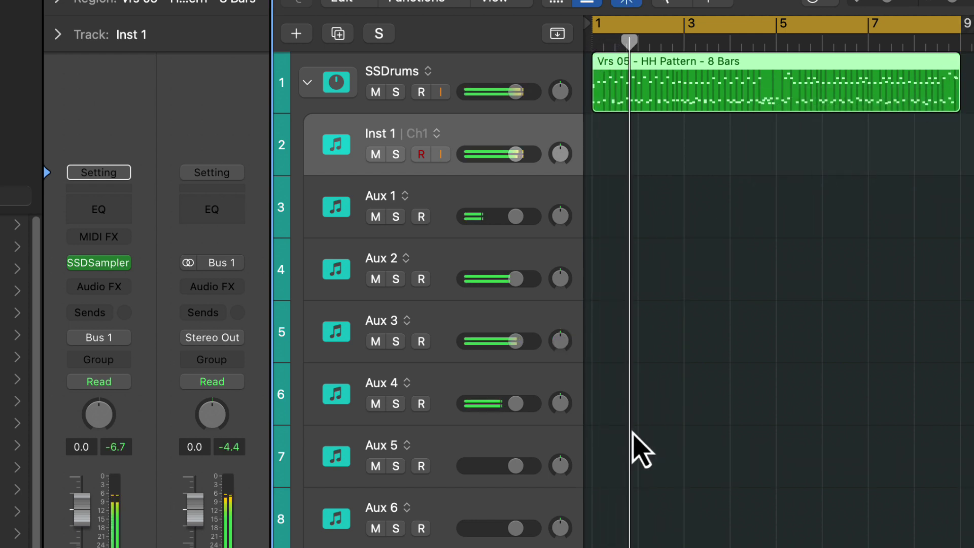
Step: Audition Aux 2 and then Aux 3 solo during playback
left_click(395, 291)
left_click(396, 279)
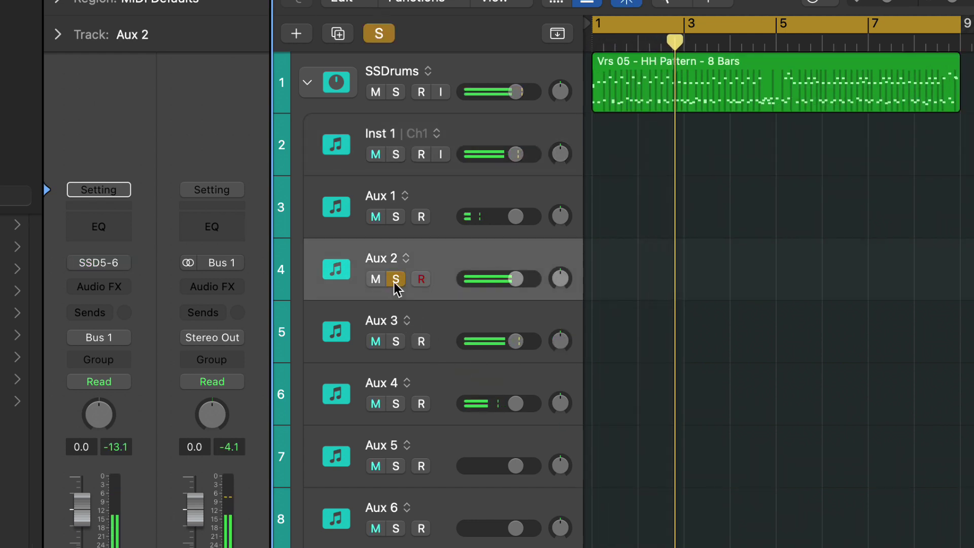
left_click(396, 279)
left_click(397, 341)
left_click(397, 341)
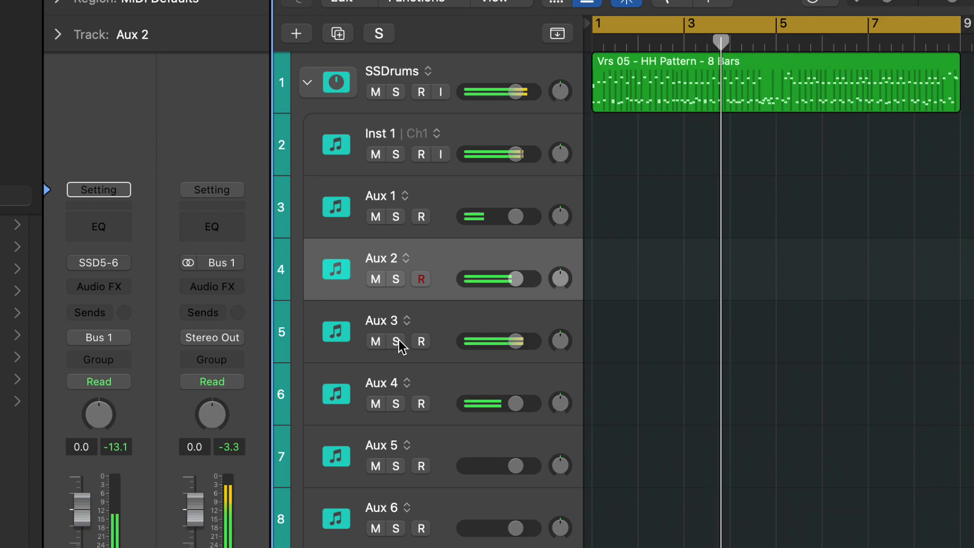
key("x")
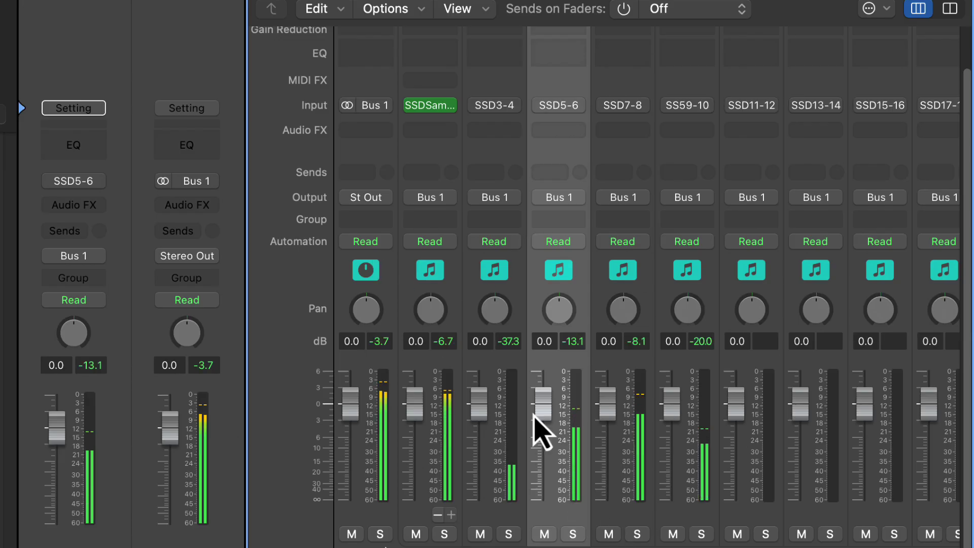
Step: Audition the SS27-28 and SS25-26 aux channels solo in the Mixer during playback
scroll(602, 392, "up", 2)
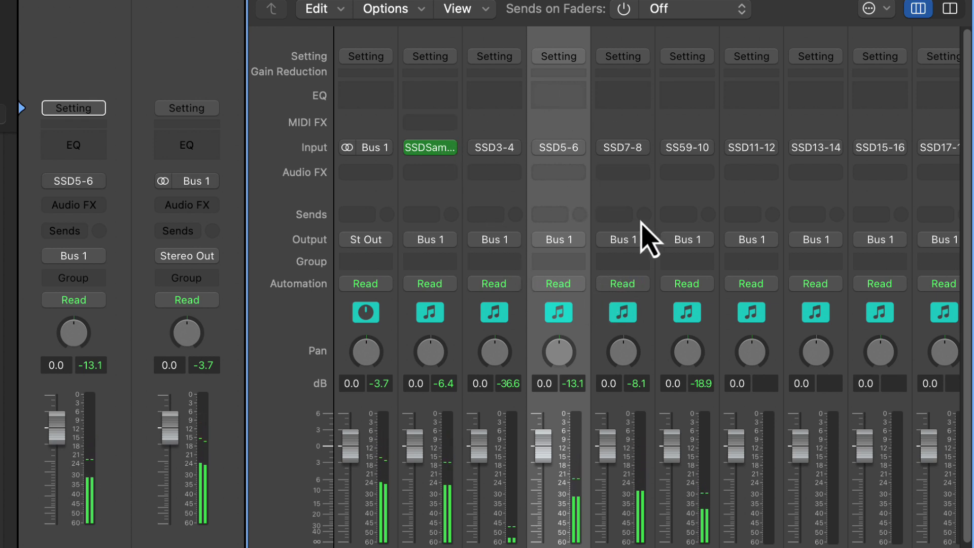
scroll(650, 419, "down", 2)
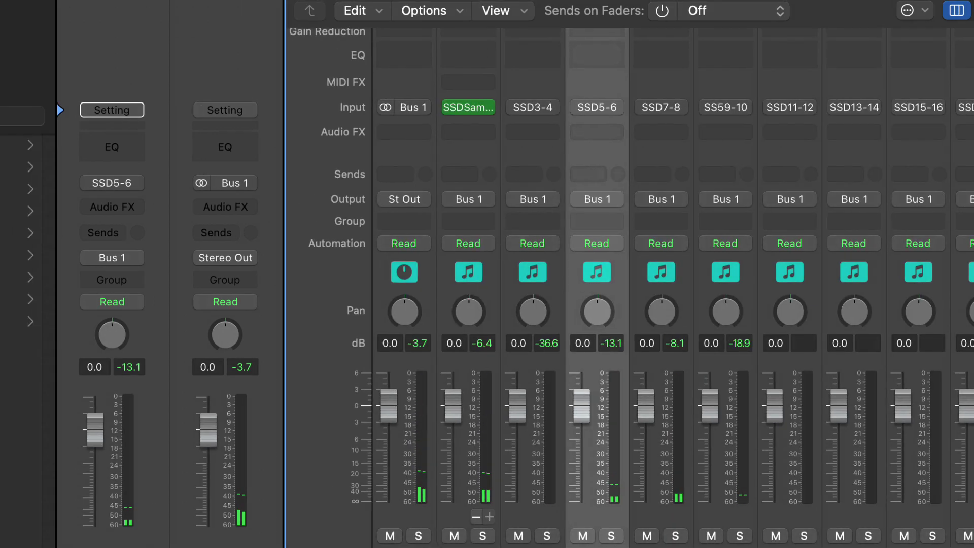
scroll(660, 284, "right", 5)
scroll(660, 284, "right", 3)
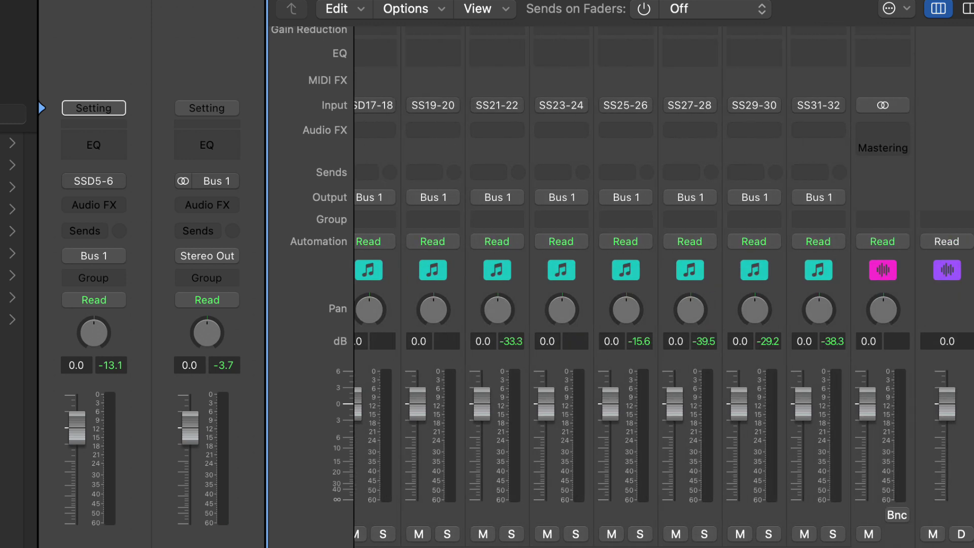
left_click(703, 534)
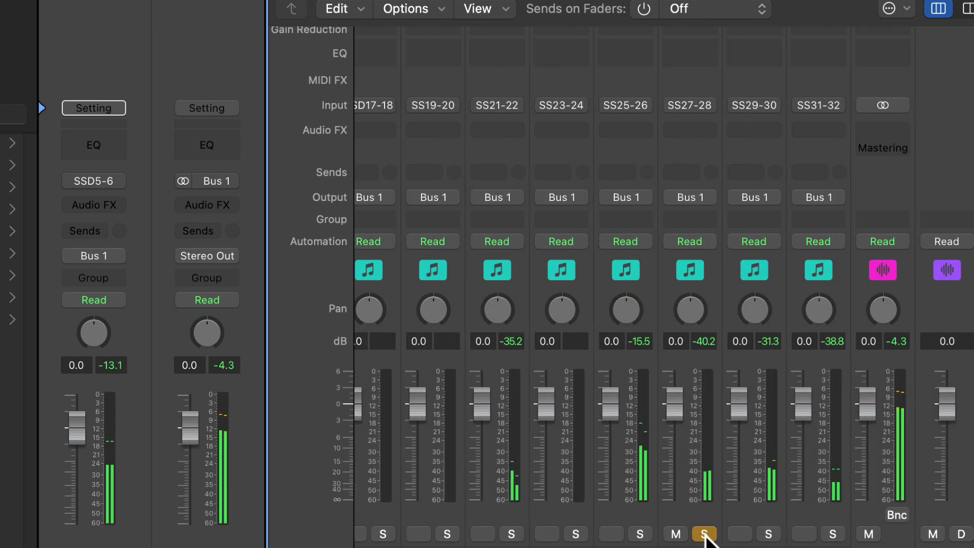
left_click(705, 534)
left_click(640, 534)
left_click(640, 534)
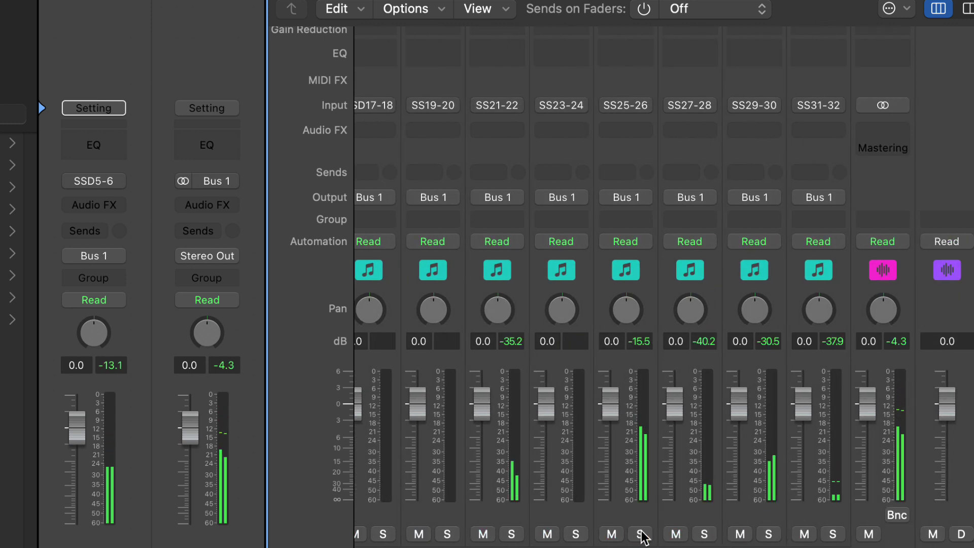
Step: Close the Mixer and give the Inst 1 track a drum icon from the Drums category
key("x")
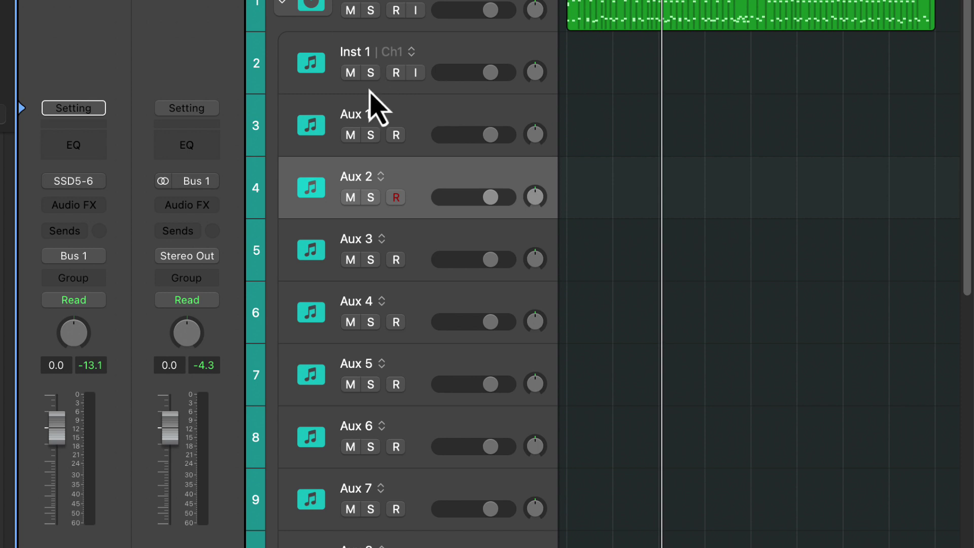
left_click(313, 64)
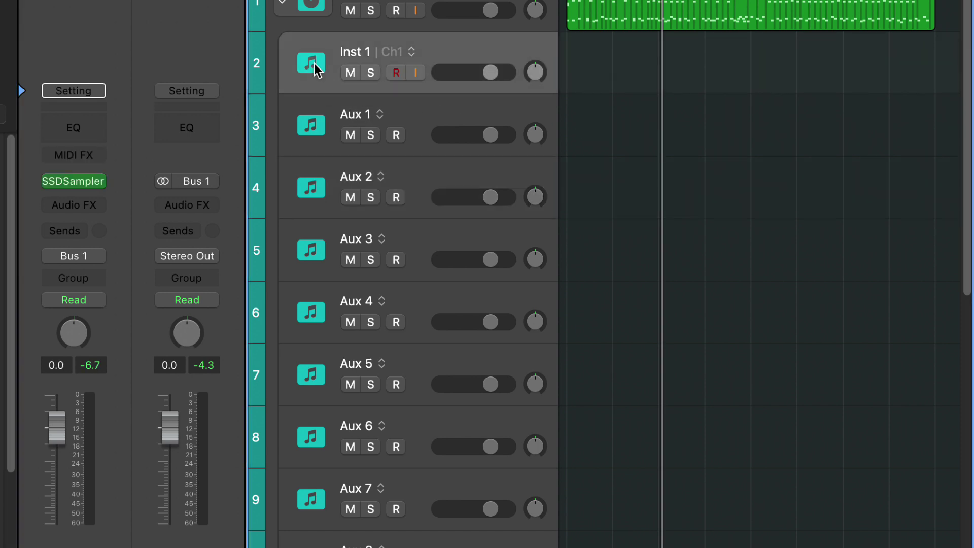
left_click(314, 63)
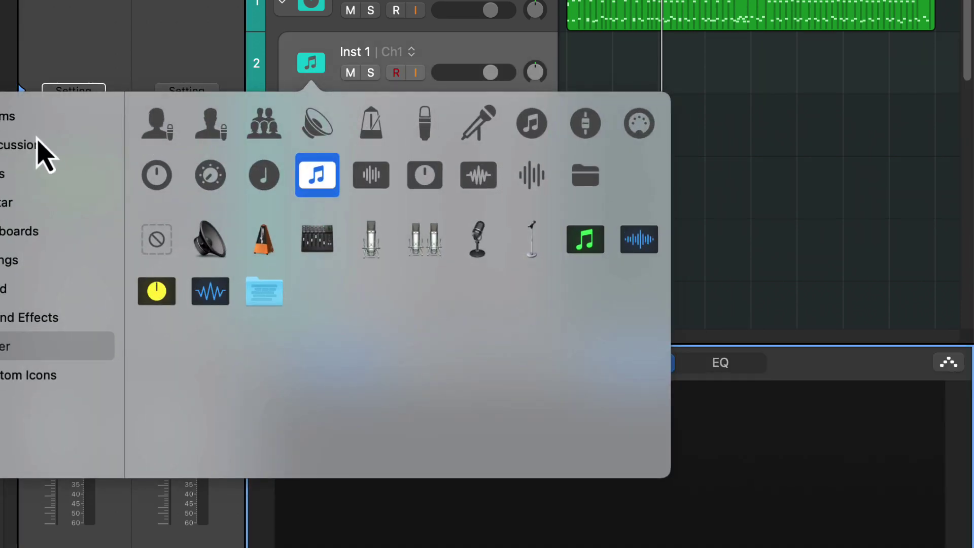
left_click(28, 121)
left_click(370, 124)
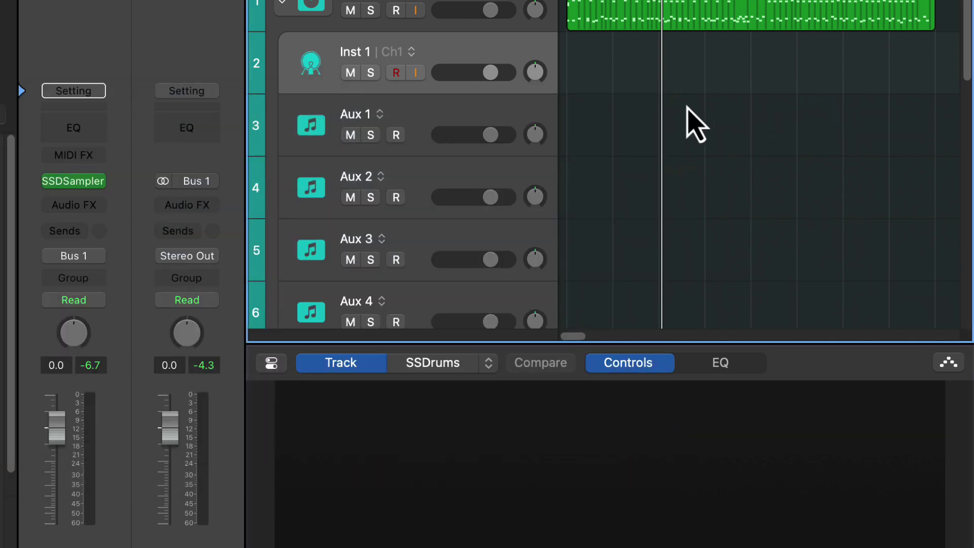
Step: Leave Aux 1's icon unchanged, select the SSDrums stack, and open the Library
left_click(321, 132)
left_click(310, 126)
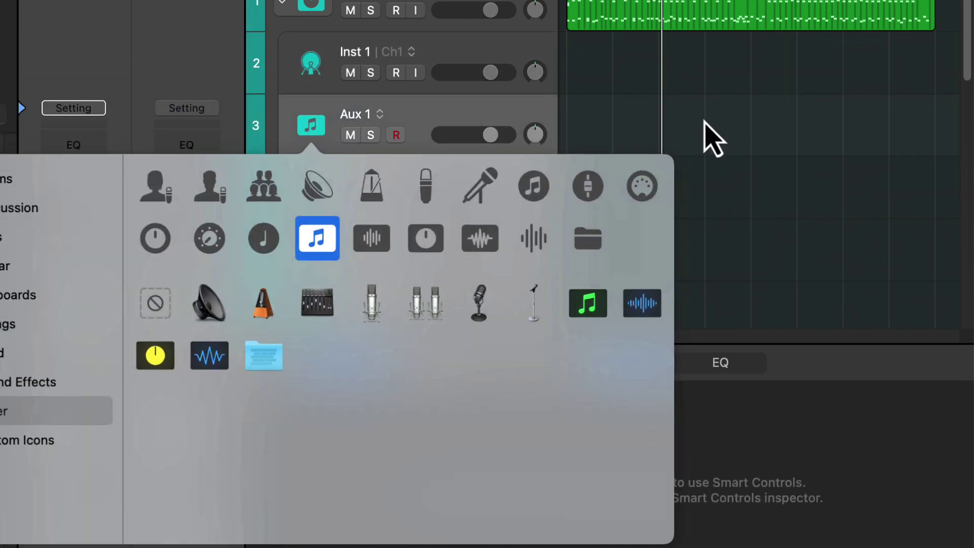
left_click(707, 137)
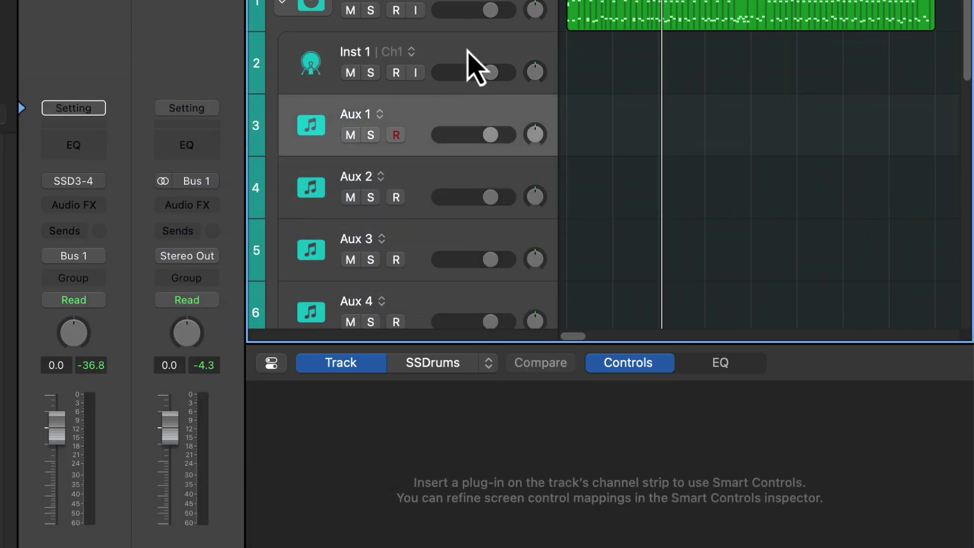
left_click(480, 13)
key("y")
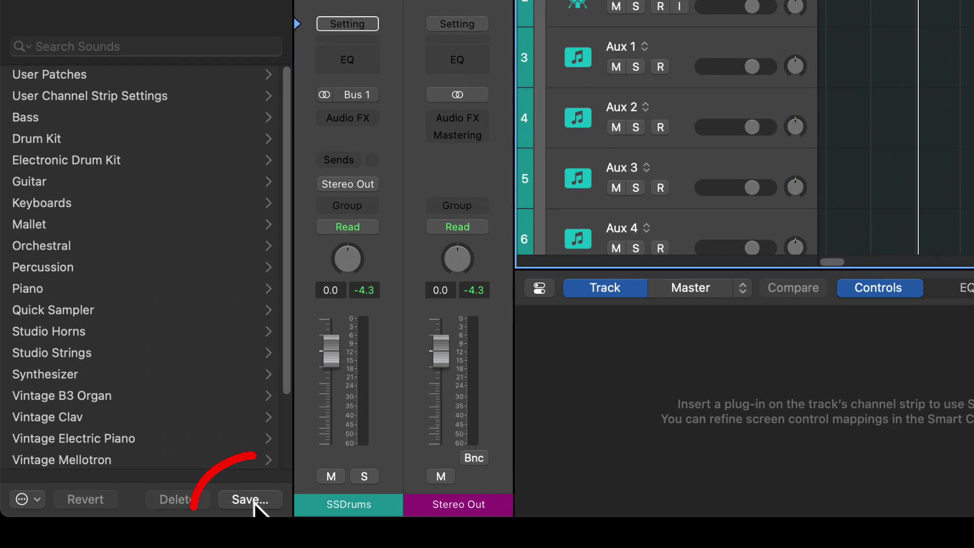
Step: Save the SSDrums summing stack as a patch in the Patches folder, then select Inst 1
left_click(238, 503)
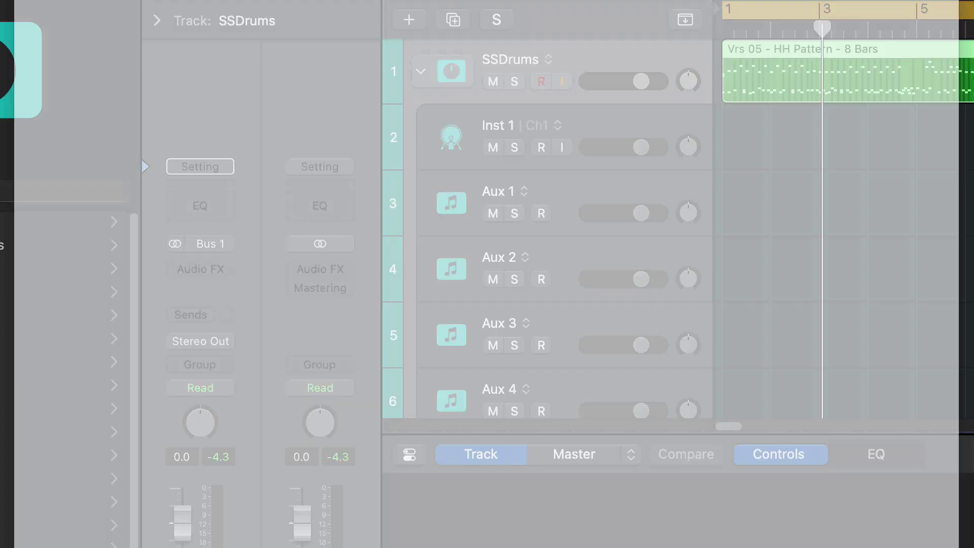
scroll(568, 227, "down", 6)
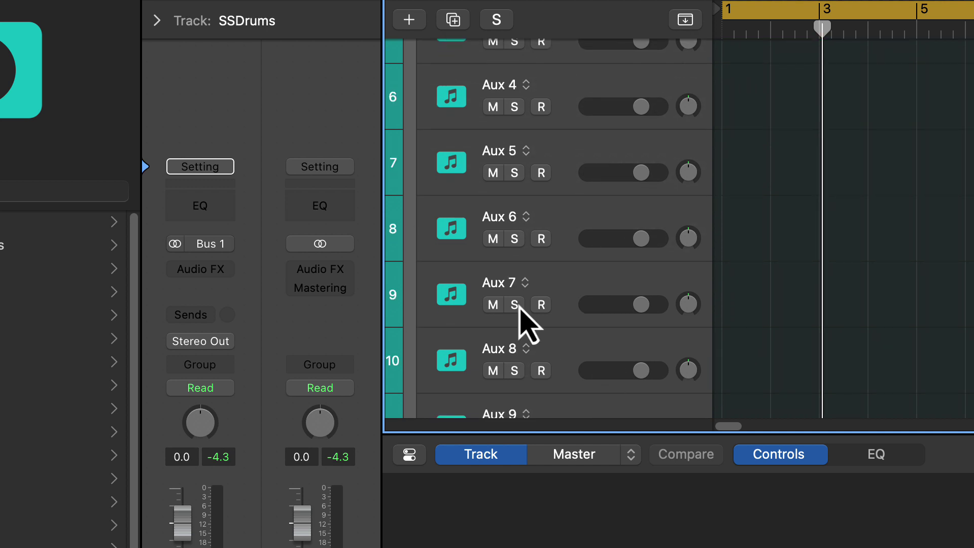
scroll(512, 253, "up", 6)
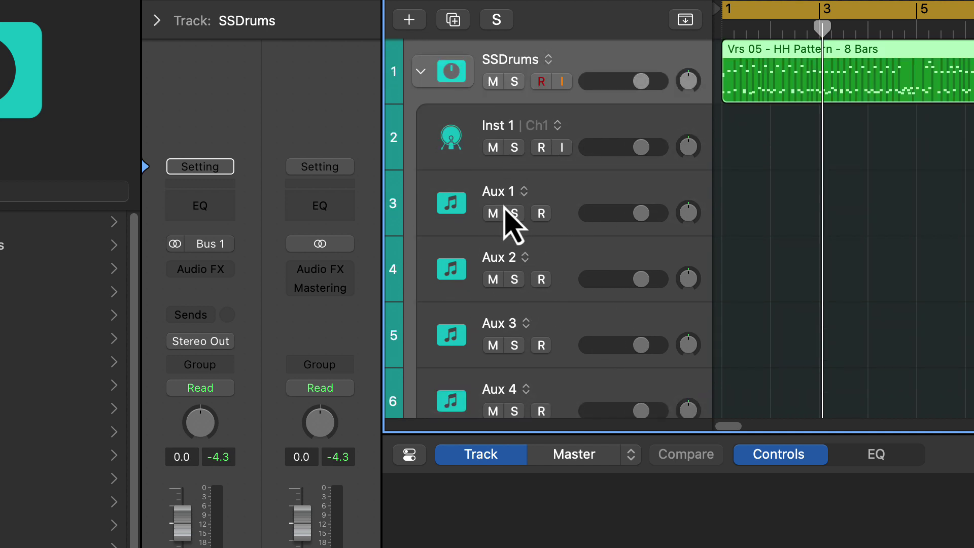
left_click(600, 129)
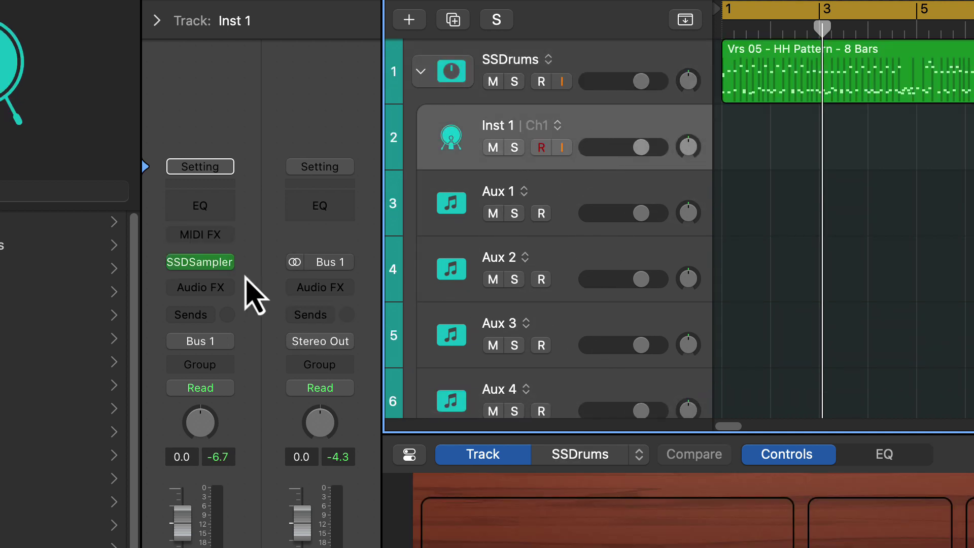
Step: In SSD5, load the Deluxe 2 Free Edition kit while keeping its per-drum mixer outputs
left_click(213, 267)
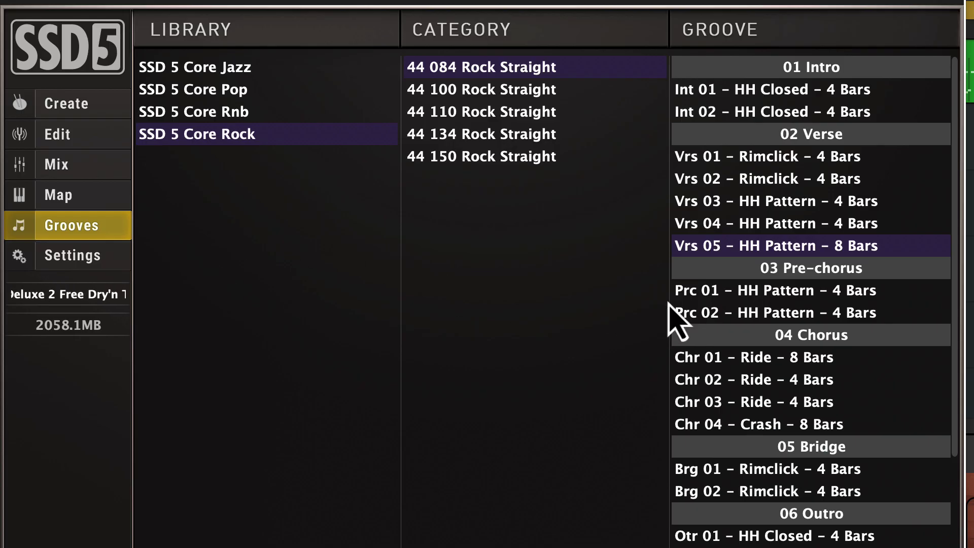
left_click(74, 199)
left_click(86, 168)
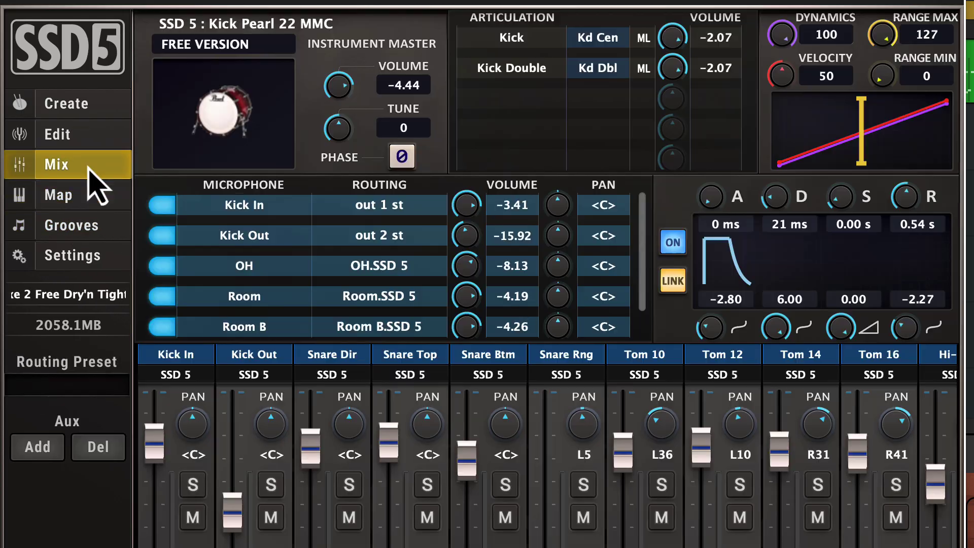
left_click(92, 104)
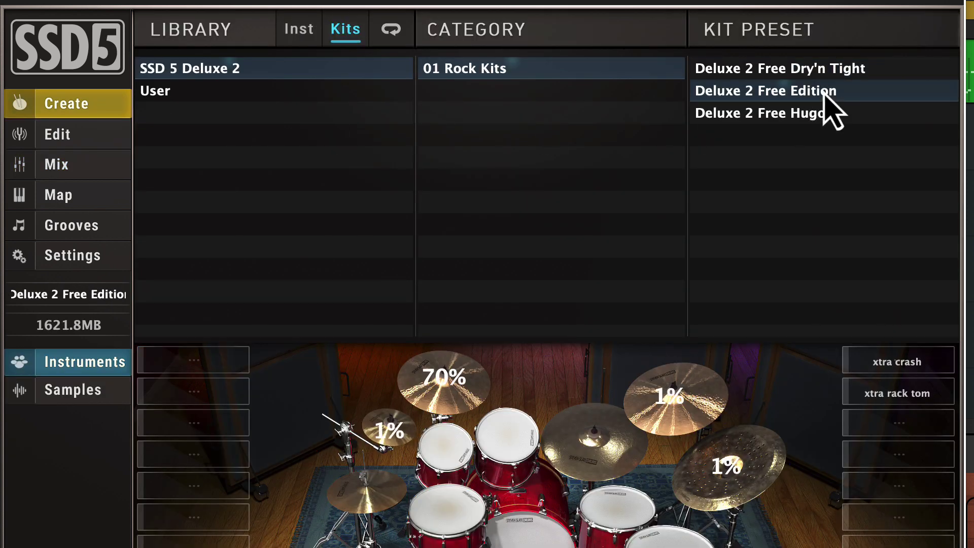
left_click(87, 165)
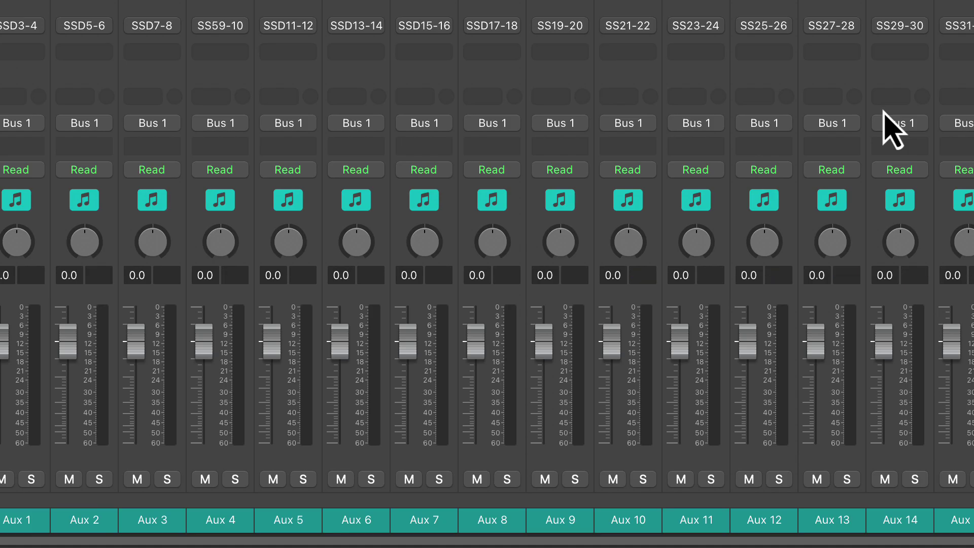
Step: Back in the Logic mixer, briefly solo Aux 10 and then Aux 12 to audition each drum
key("space")
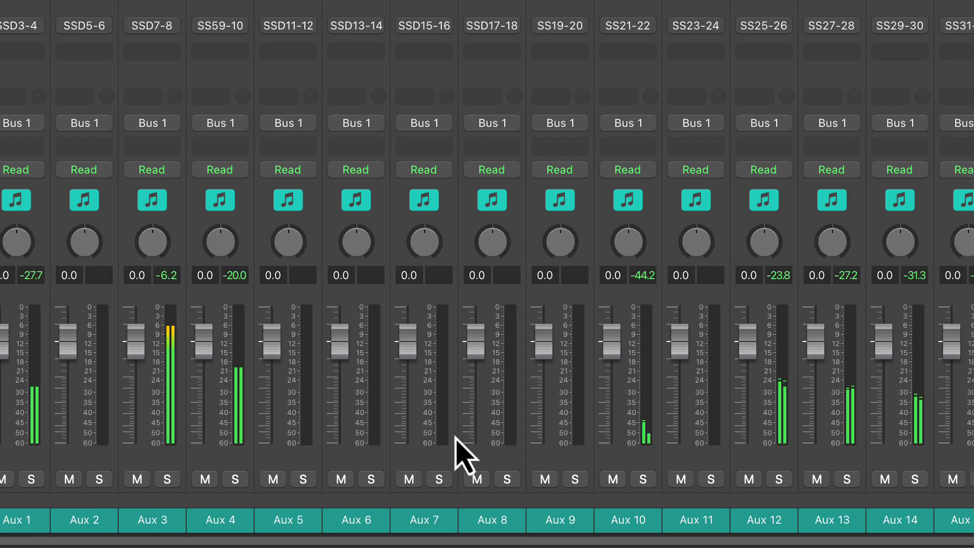
left_click(644, 479)
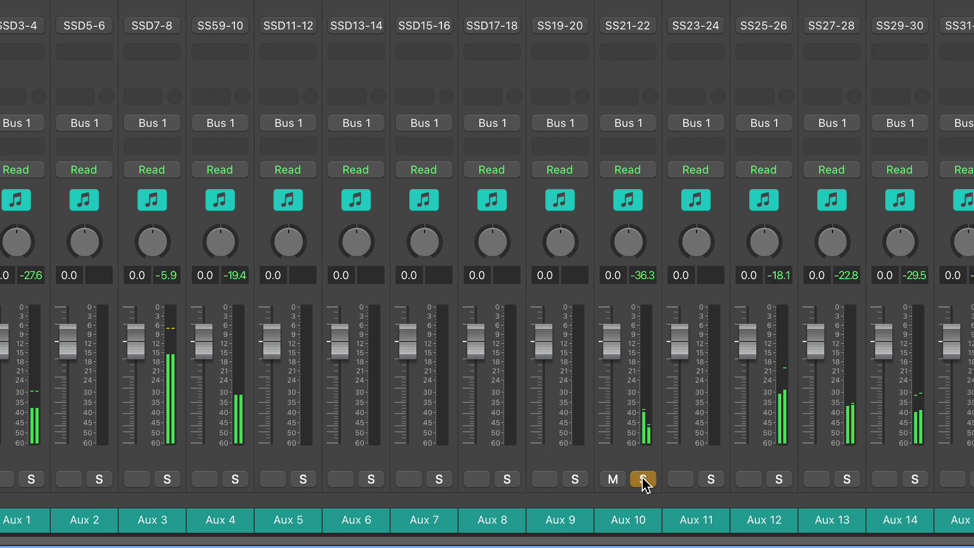
left_click(643, 480)
left_click(780, 480)
left_click(787, 480)
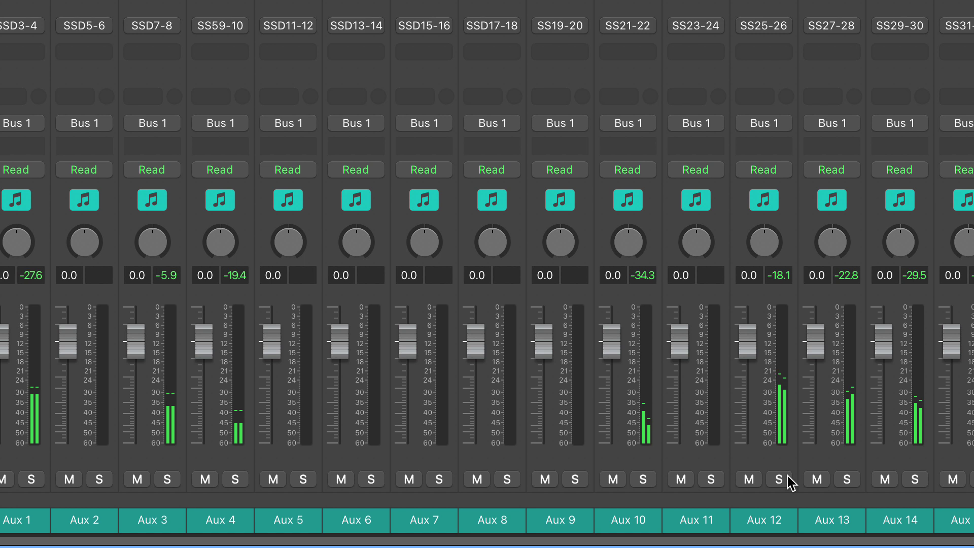